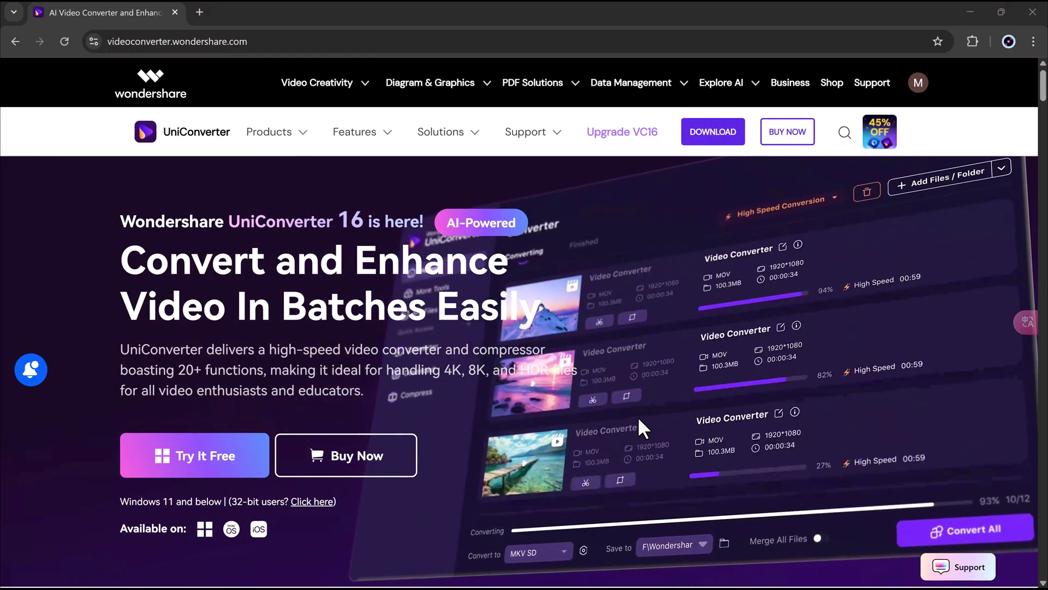
{"action": "scroll", "coordinate": [636, 419], "scroll_direction": "down", "scroll_amount": 3}
{"action": "scroll", "coordinate": [629, 390], "scroll_direction": "down", "scroll_amount": 3}
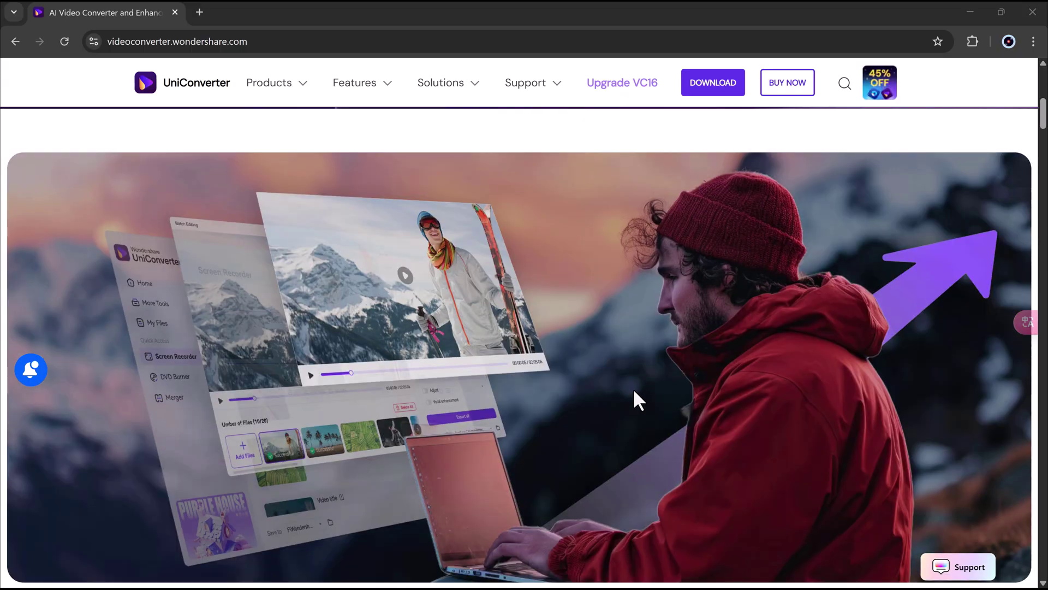
{"action": "scroll", "coordinate": [634, 387], "scroll_direction": "down", "scroll_amount": 3}
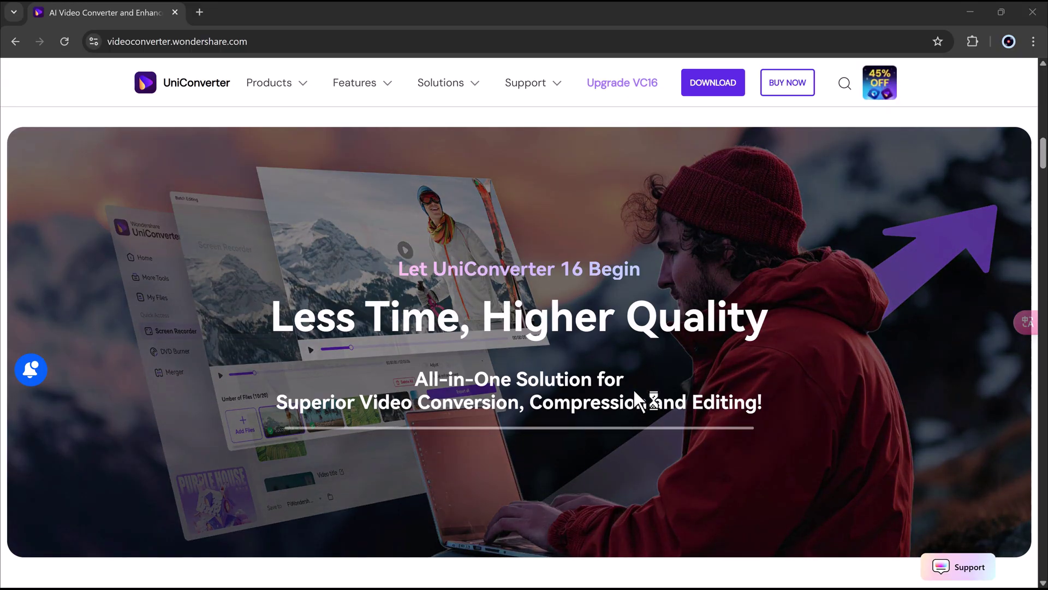
{"action": "scroll", "coordinate": [633, 388], "scroll_direction": "down", "scroll_amount": 3}
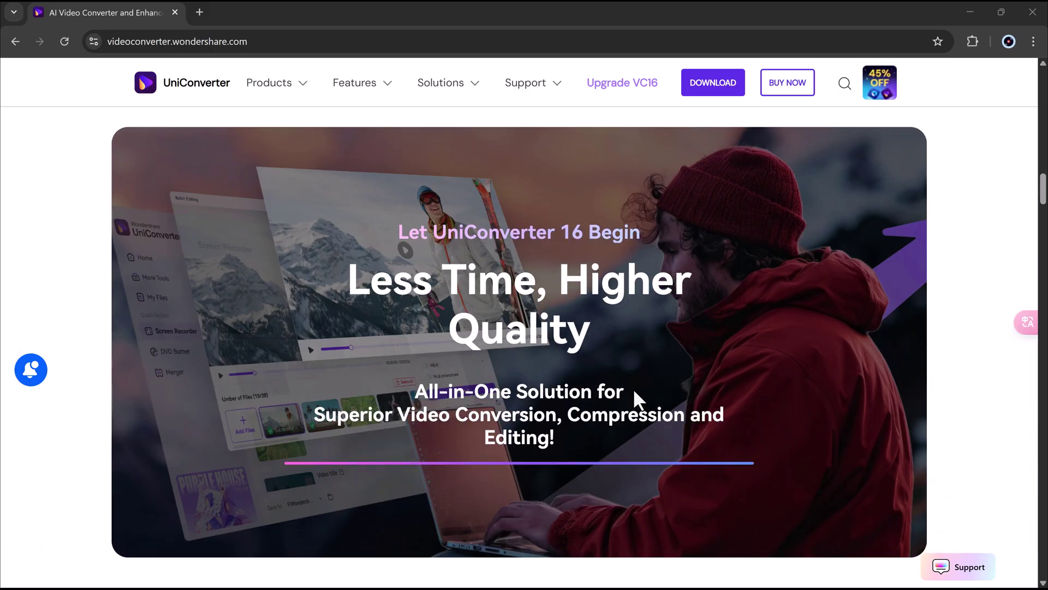
{"action": "scroll", "coordinate": [633, 388], "scroll_direction": "down", "scroll_amount": 3}
{"action": "scroll", "coordinate": [634, 390], "scroll_direction": "down", "scroll_amount": 3}
{"action": "scroll", "coordinate": [633, 391], "scroll_direction": "down", "scroll_amount": 3}
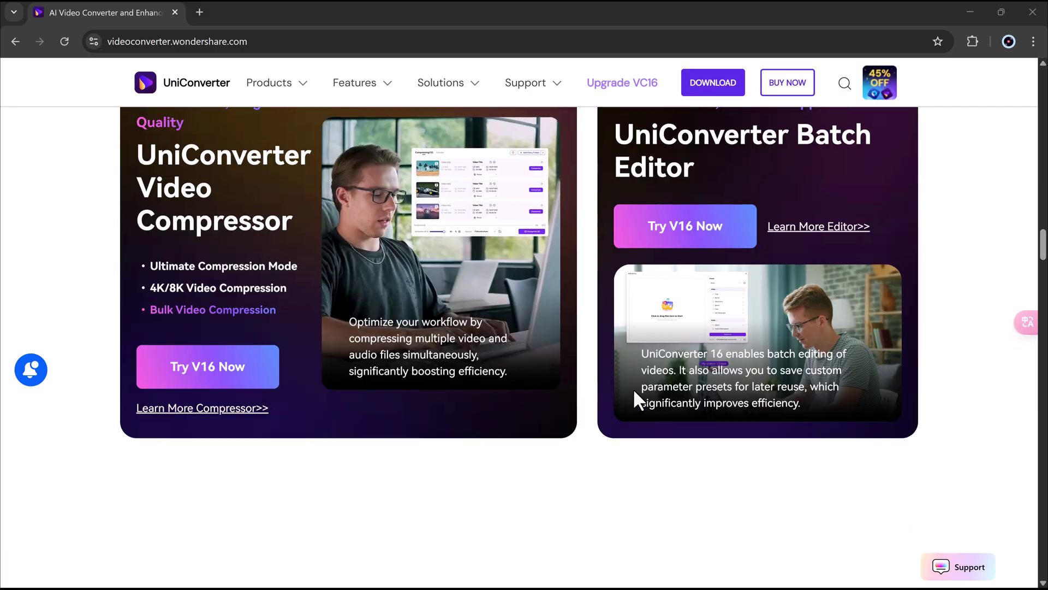
{"action": "scroll", "coordinate": [633, 387], "scroll_direction": "down", "scroll_amount": 2}
{"action": "scroll", "coordinate": [634, 391], "scroll_direction": "down", "scroll_amount": 2}
{"action": "scroll", "coordinate": [634, 391], "scroll_direction": "down", "scroll_amount": 1}
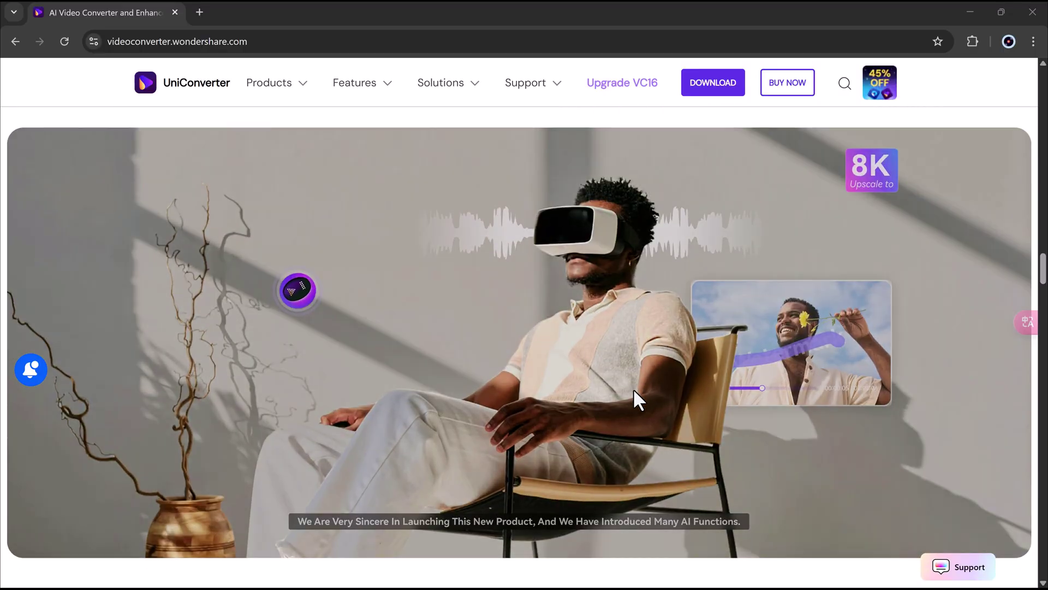
{"action": "scroll", "coordinate": [634, 389], "scroll_direction": "down", "scroll_amount": 2}
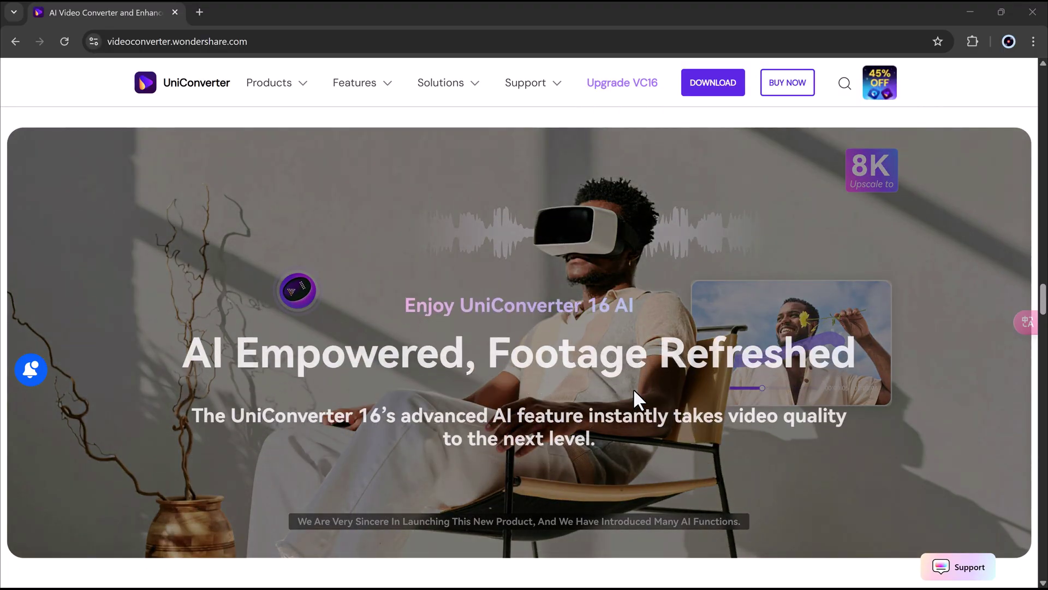
{"action": "scroll", "coordinate": [633, 388], "scroll_direction": "down", "scroll_amount": 2}
{"action": "scroll", "coordinate": [634, 388], "scroll_direction": "down", "scroll_amount": 3}
{"action": "scroll", "coordinate": [634, 391], "scroll_direction": "down", "scroll_amount": 3}
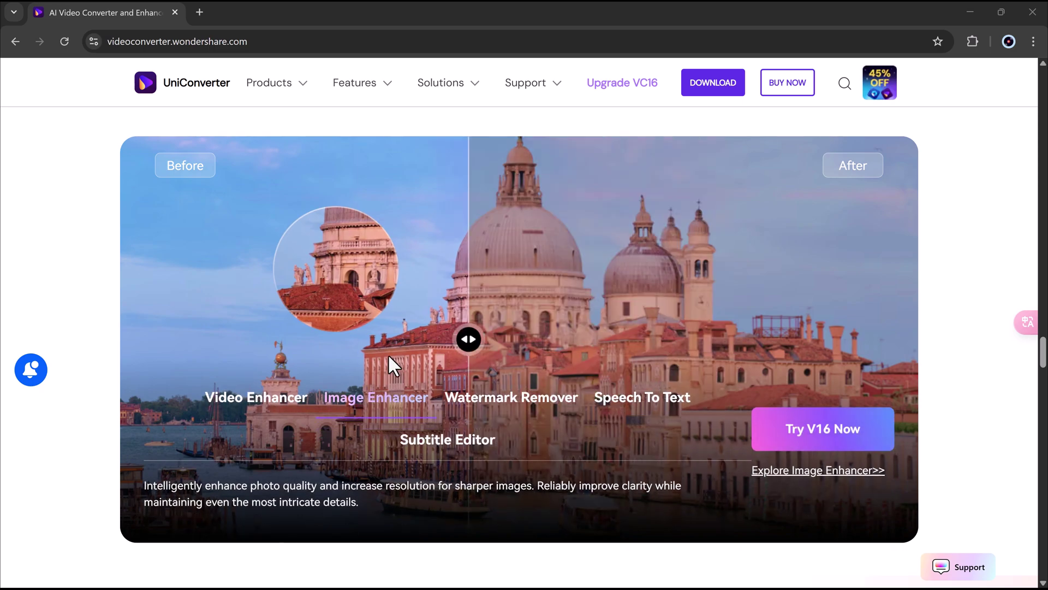
{"action": "scroll", "coordinate": [385, 353], "scroll_direction": "down", "scroll_amount": 1}
{"action": "scroll", "coordinate": [492, 343], "scroll_direction": "down", "scroll_amount": 4}
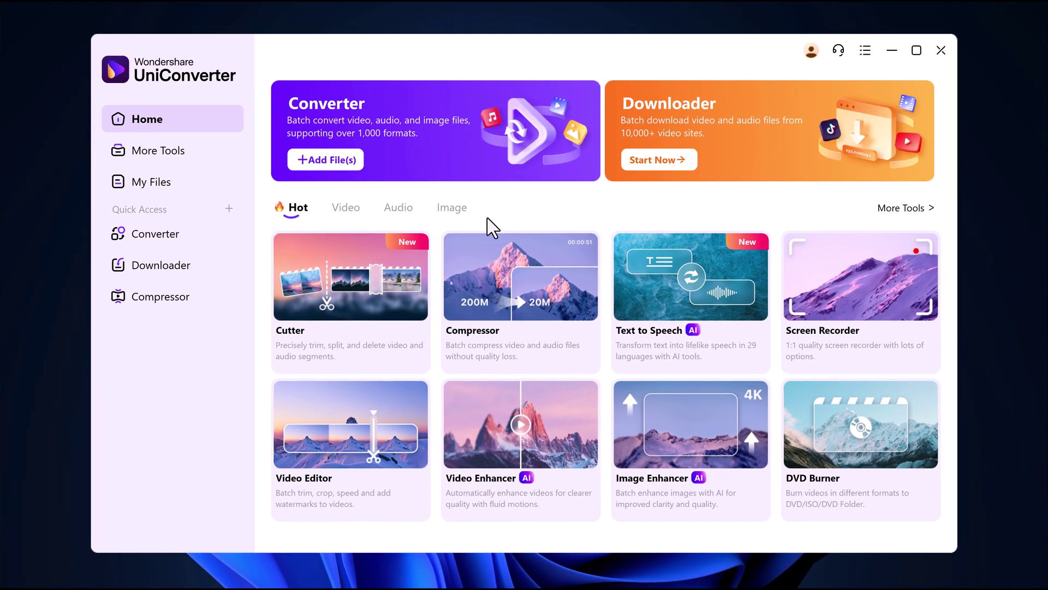
Add the 2790140-uhd_3840_2160_25fps clip to the Converter and preview it.
{"action": "left_click", "coordinate": [351, 130]}
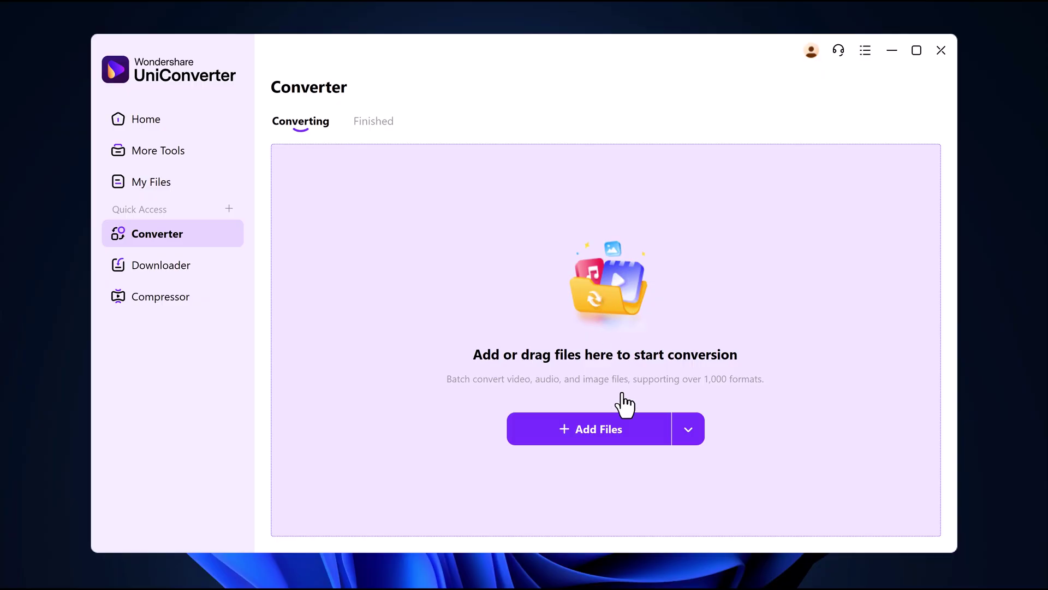
{"action": "left_click", "coordinate": [623, 439]}
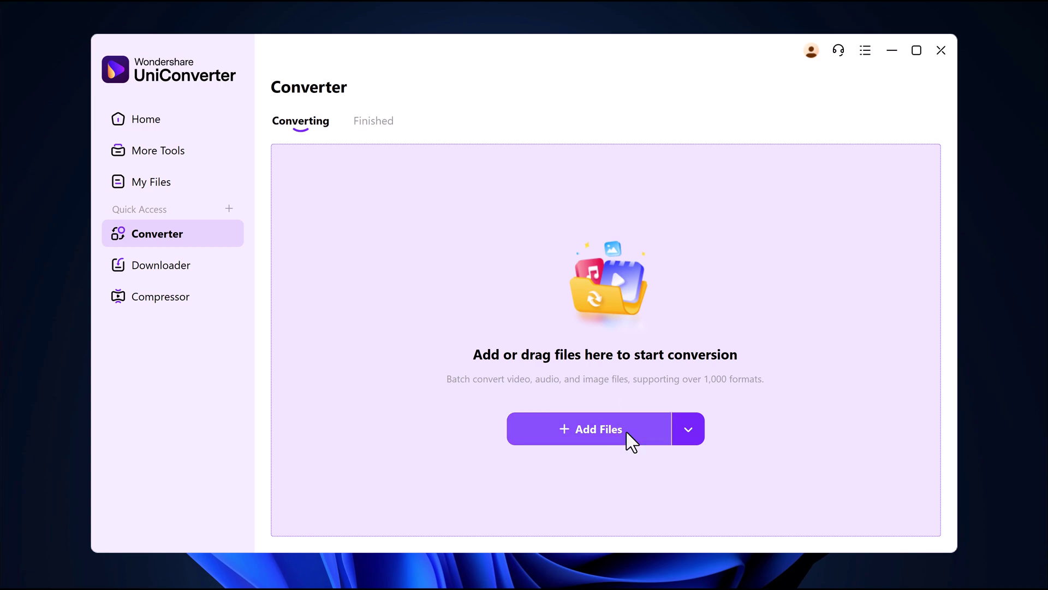
{"action": "left_click", "coordinate": [627, 438]}
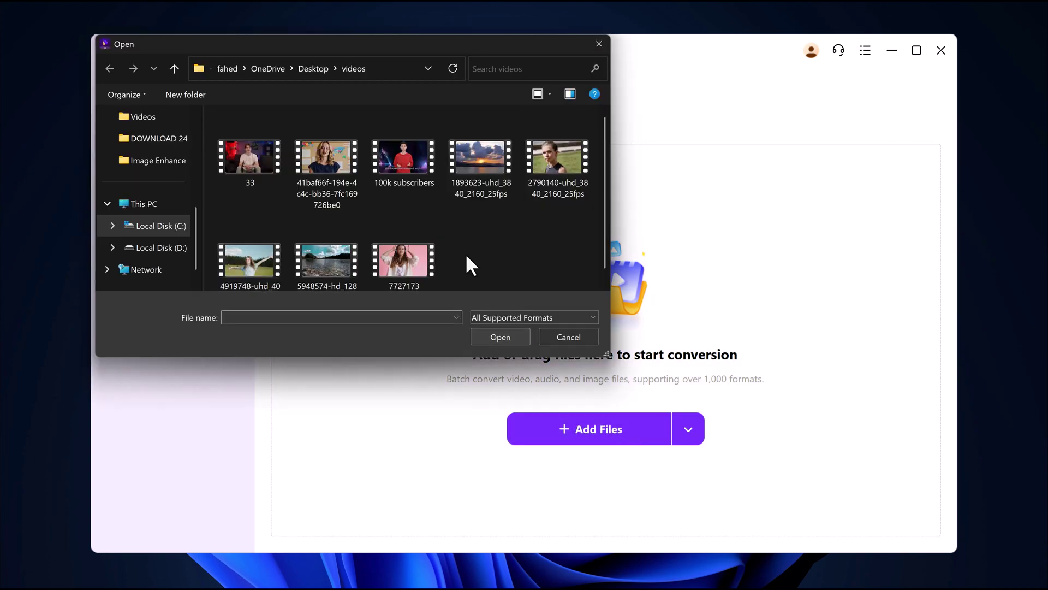
{"action": "double_click", "coordinate": [560, 138]}
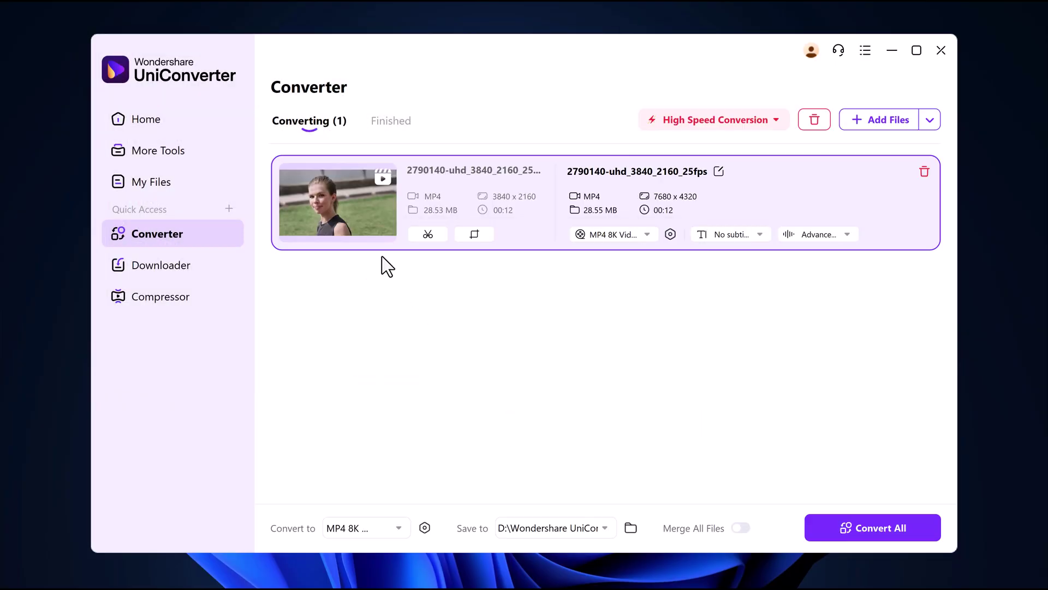
{"action": "left_click", "coordinate": [338, 205]}
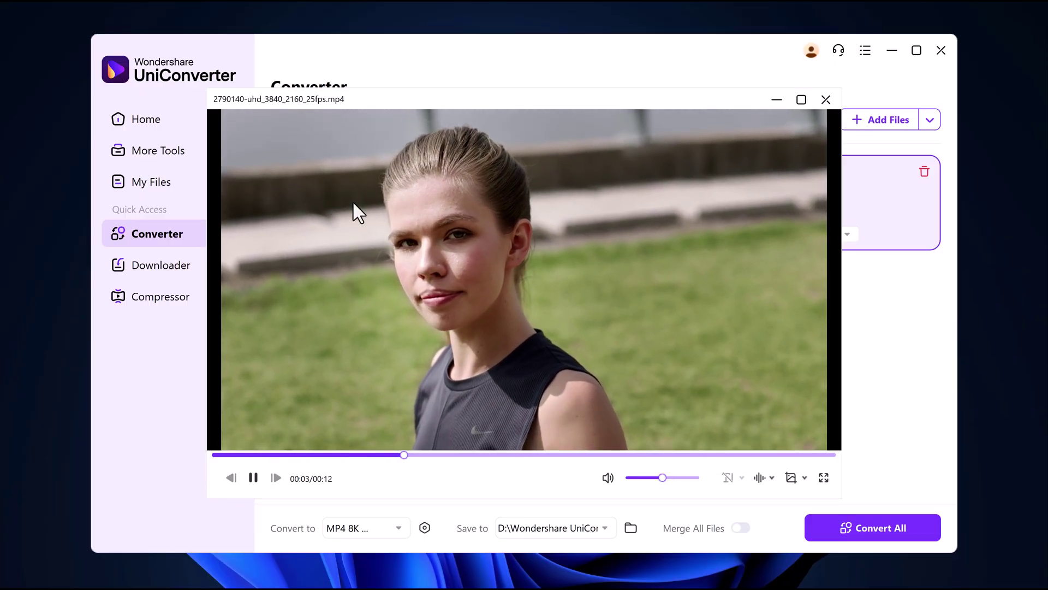
{"action": "left_click", "coordinate": [825, 99]}
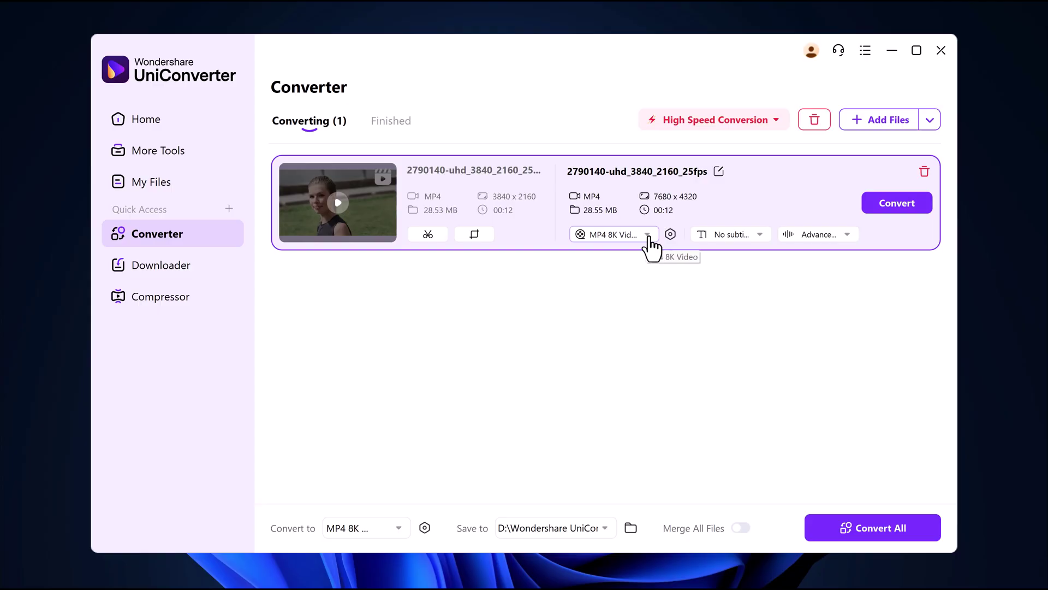
Browse the output format categories and choose MP3 (256 kbps) for the 4K clip.
{"action": "left_click", "coordinate": [645, 236]}
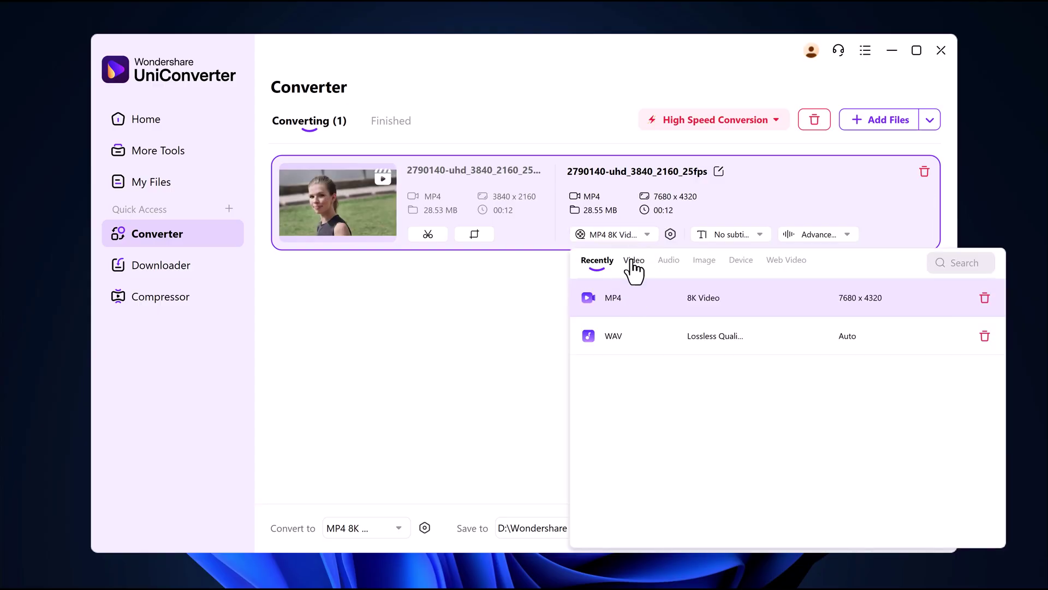
{"action": "left_click", "coordinate": [633, 263]}
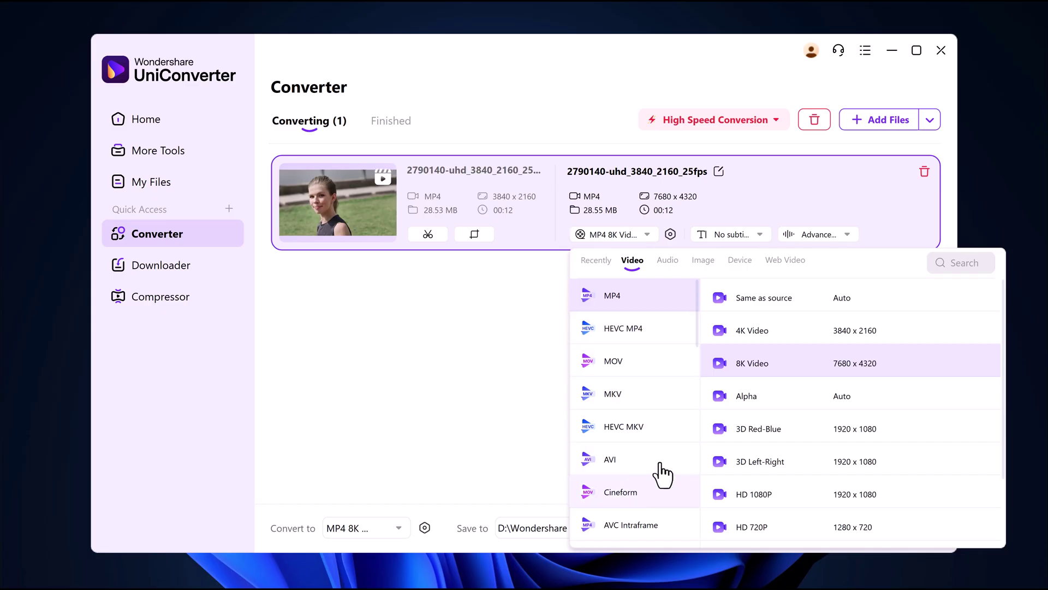
{"action": "left_click", "coordinate": [667, 263]}
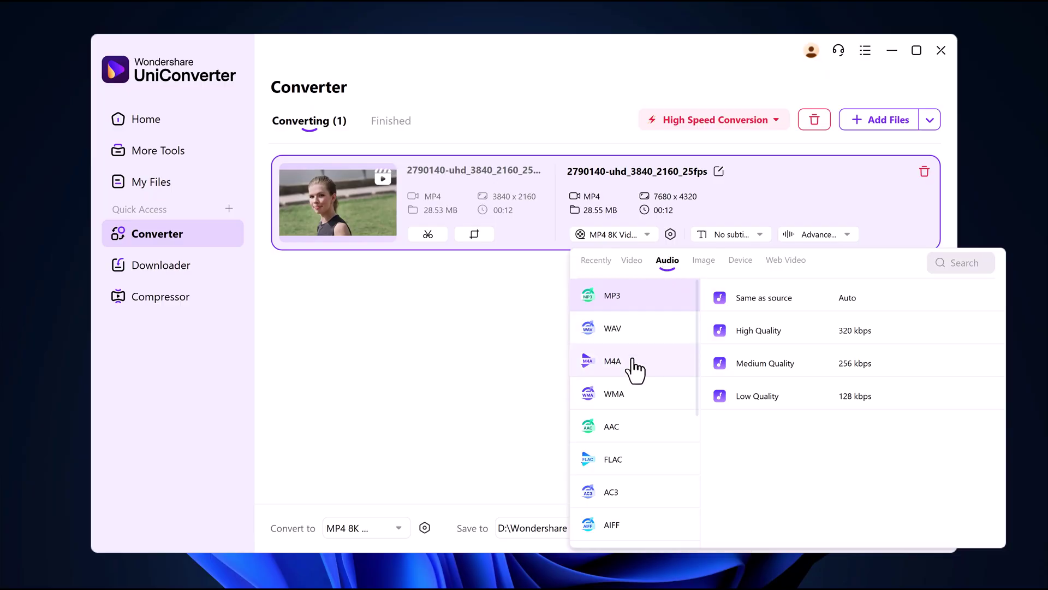
{"action": "left_click", "coordinate": [704, 277]}
{"action": "left_click", "coordinate": [745, 273]}
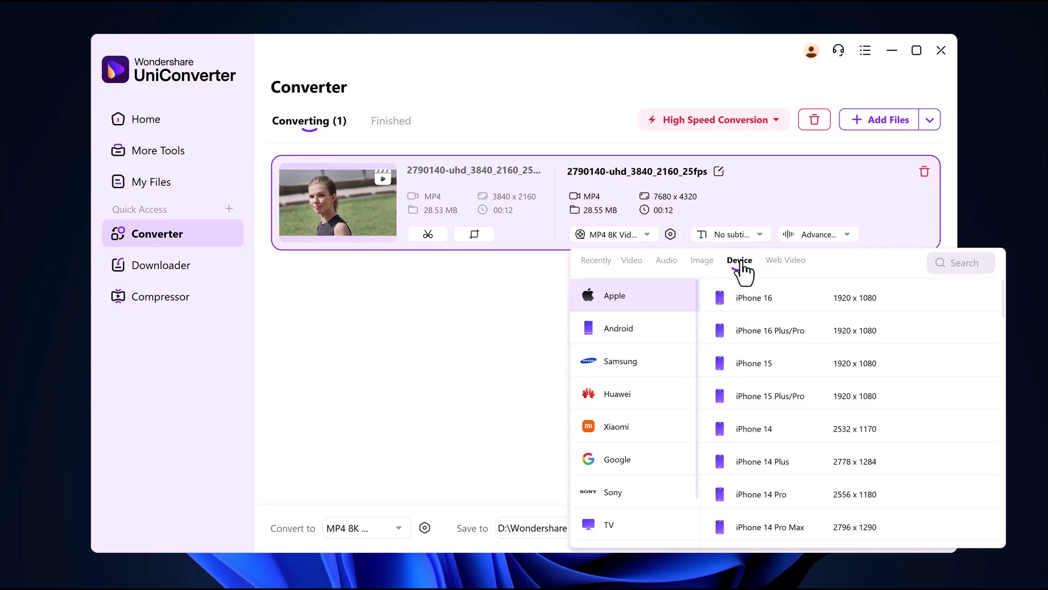
{"action": "left_click", "coordinate": [785, 271]}
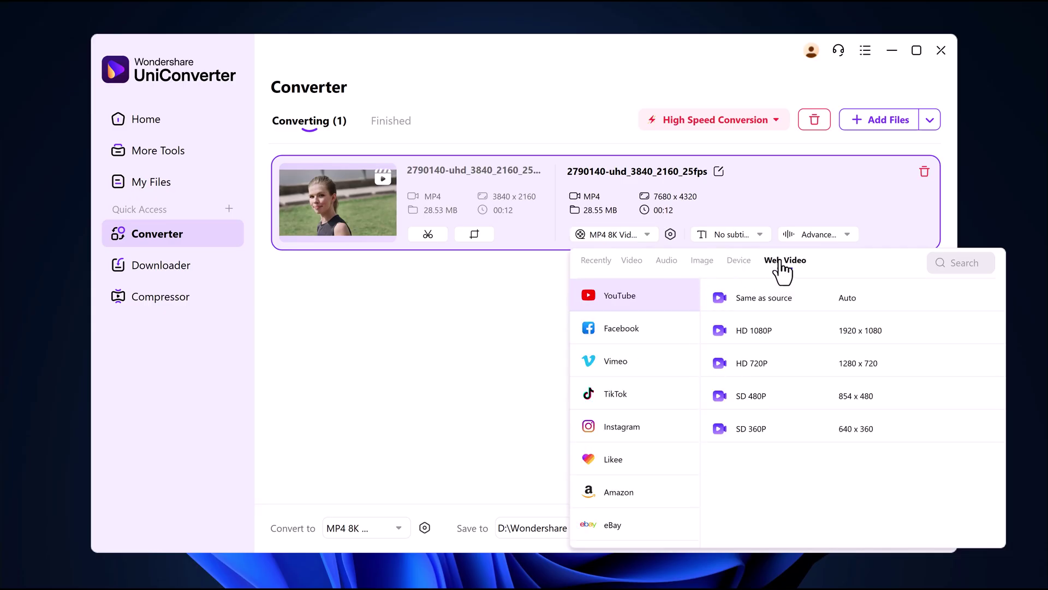
{"action": "left_click", "coordinate": [672, 271]}
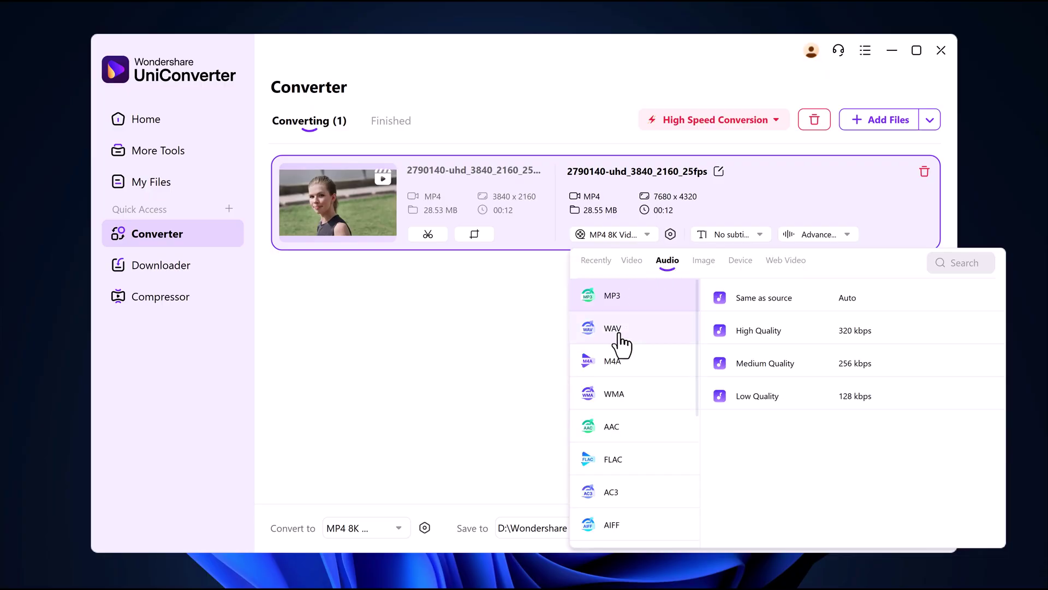
{"action": "left_click", "coordinate": [764, 302]}
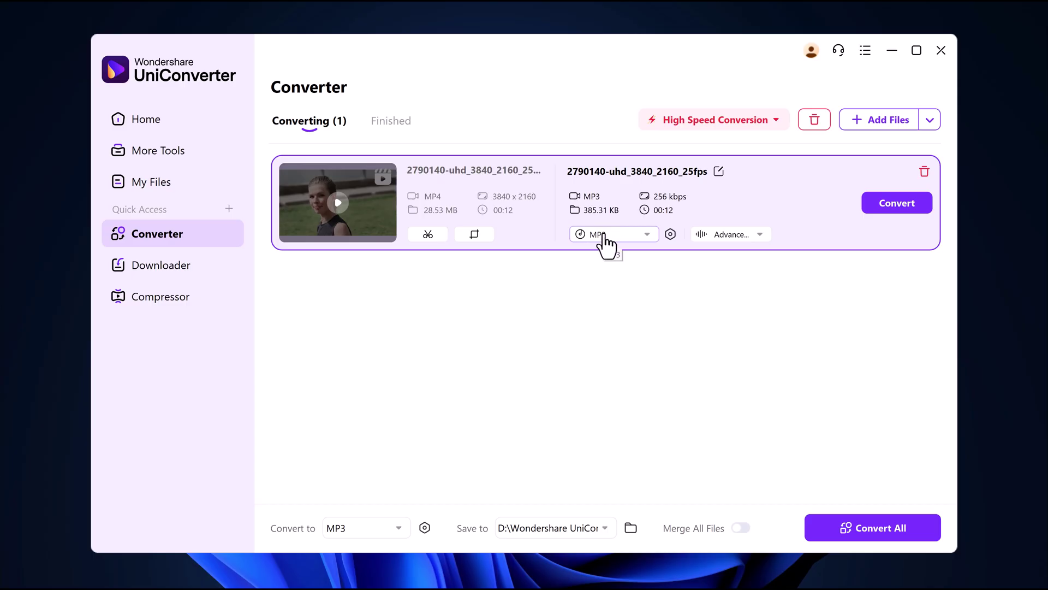
Adjust the audio track option, then convert the clip to a 384.82 KB MP3.
{"action": "left_click", "coordinate": [745, 238]}
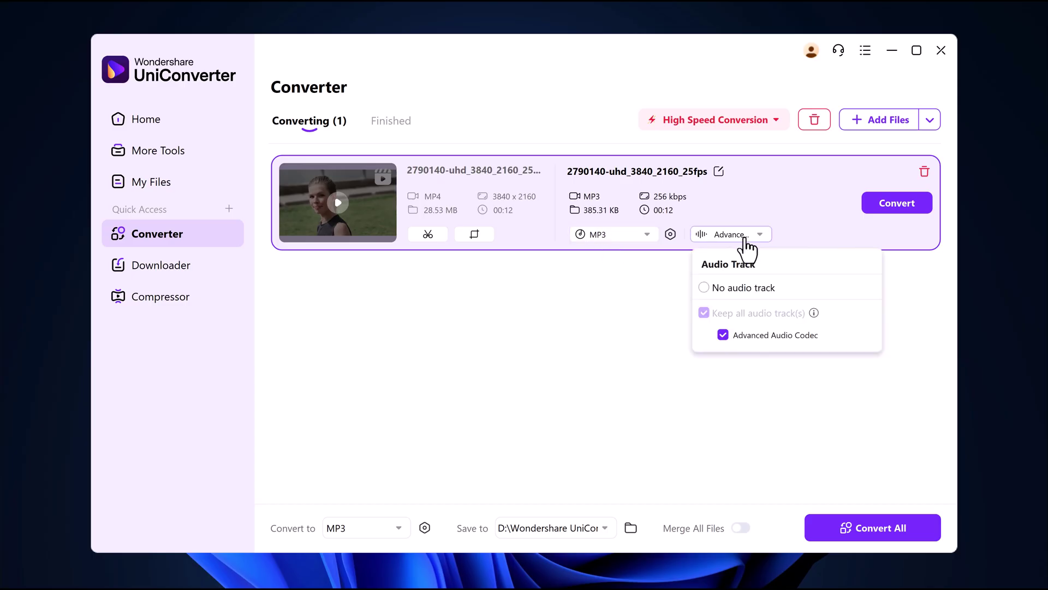
{"action": "left_click", "coordinate": [727, 303]}
{"action": "mouse_move", "coordinate": [819, 214]}
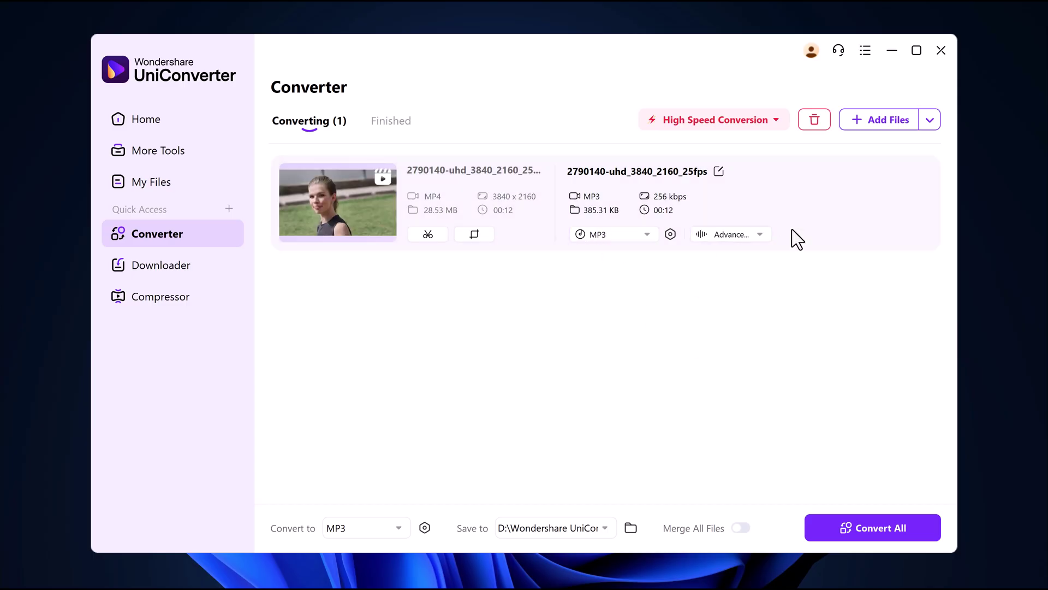
{"action": "left_click", "coordinate": [897, 205]}
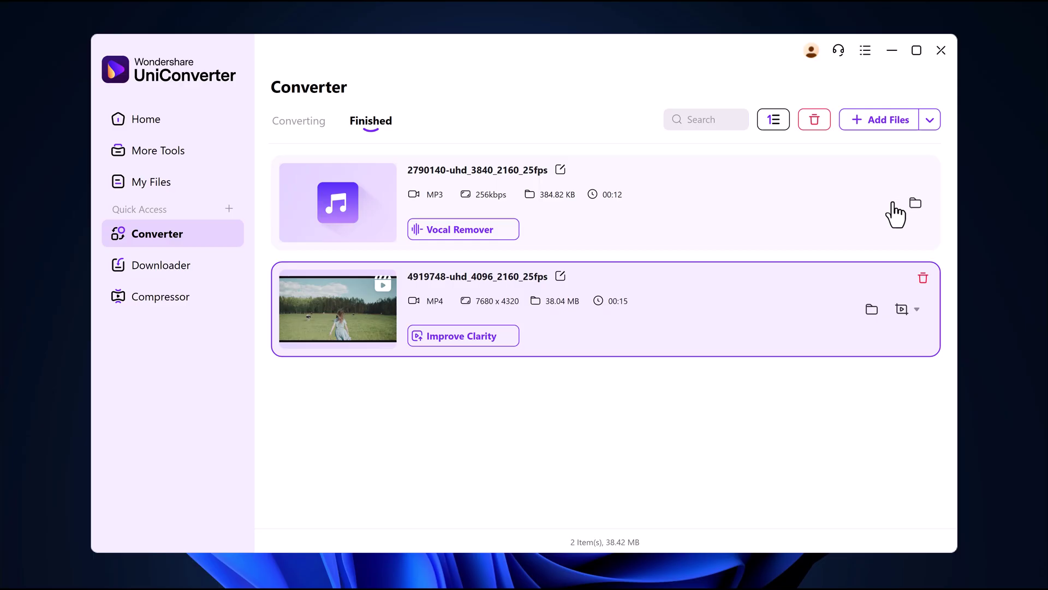
{"action": "mouse_move", "coordinate": [606, 203]}
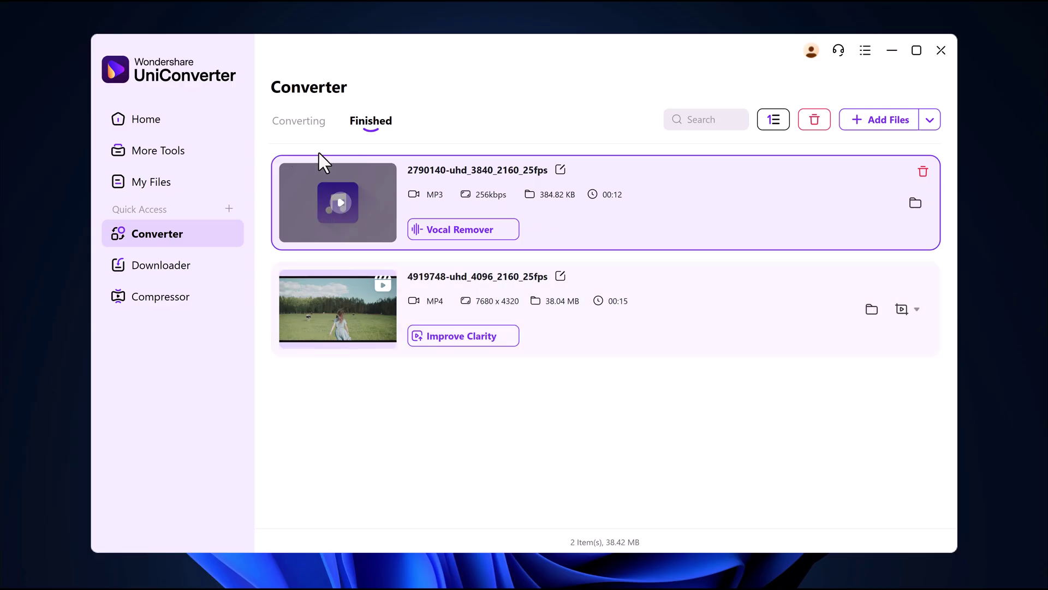
Back on the Converting tab, import the whole videos folder of five clips.
{"action": "left_click", "coordinate": [289, 131]}
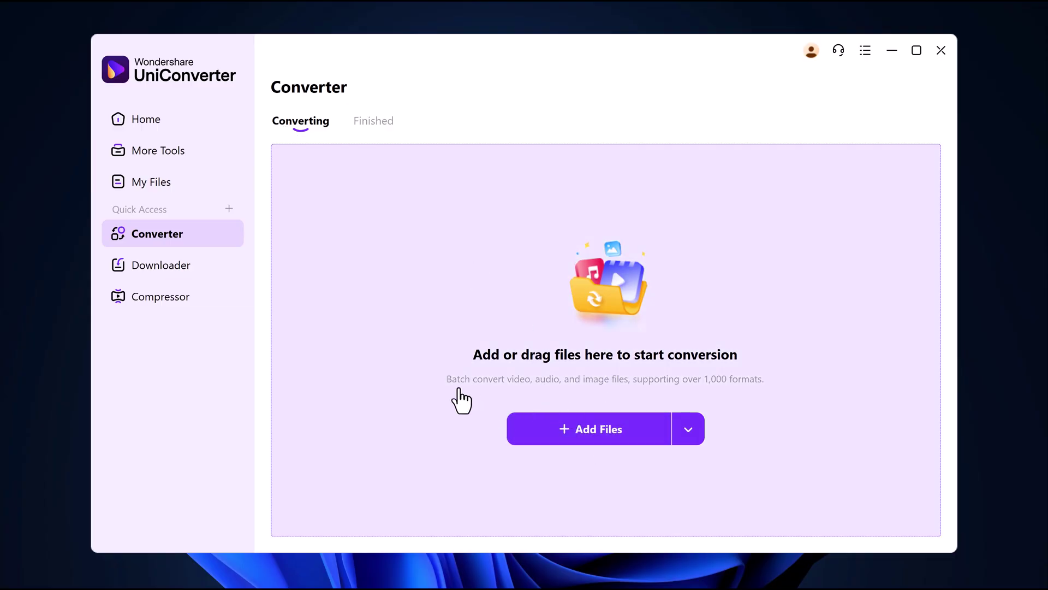
{"action": "left_click", "coordinate": [688, 430]}
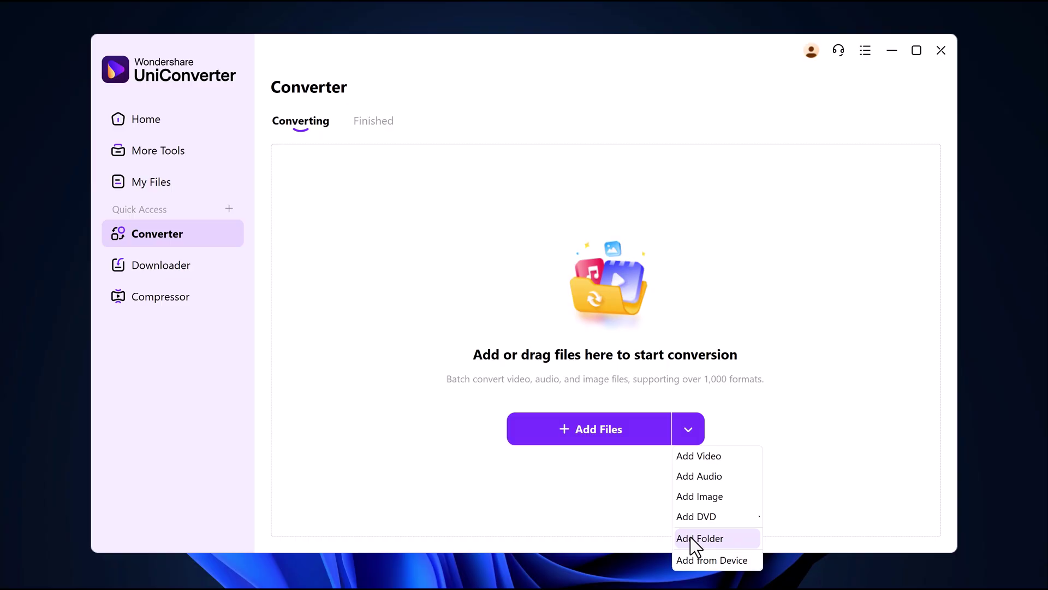
{"action": "left_click", "coordinate": [690, 536]}
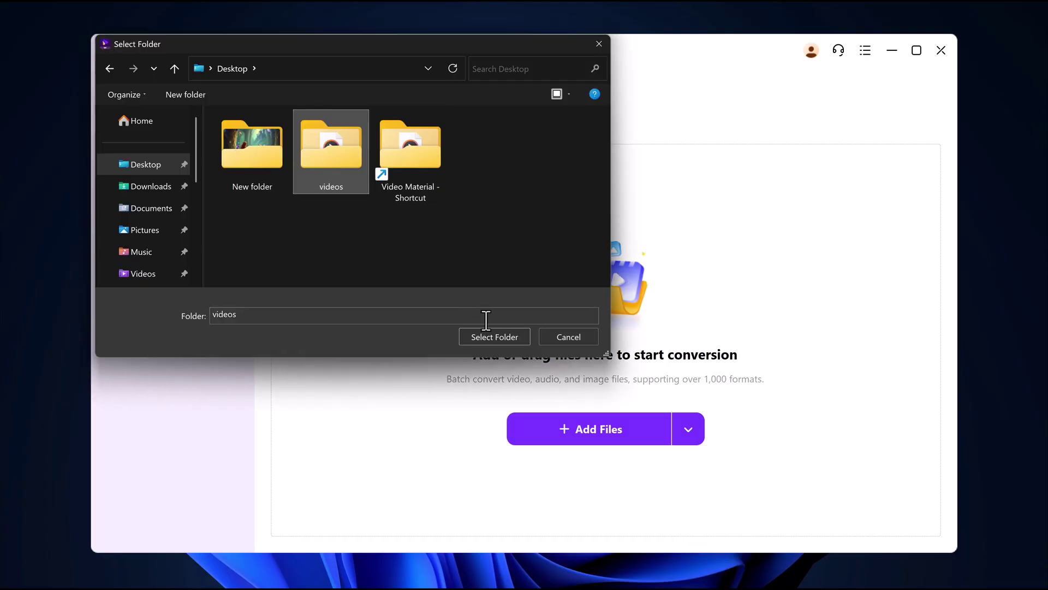
{"action": "left_click", "coordinate": [497, 337]}
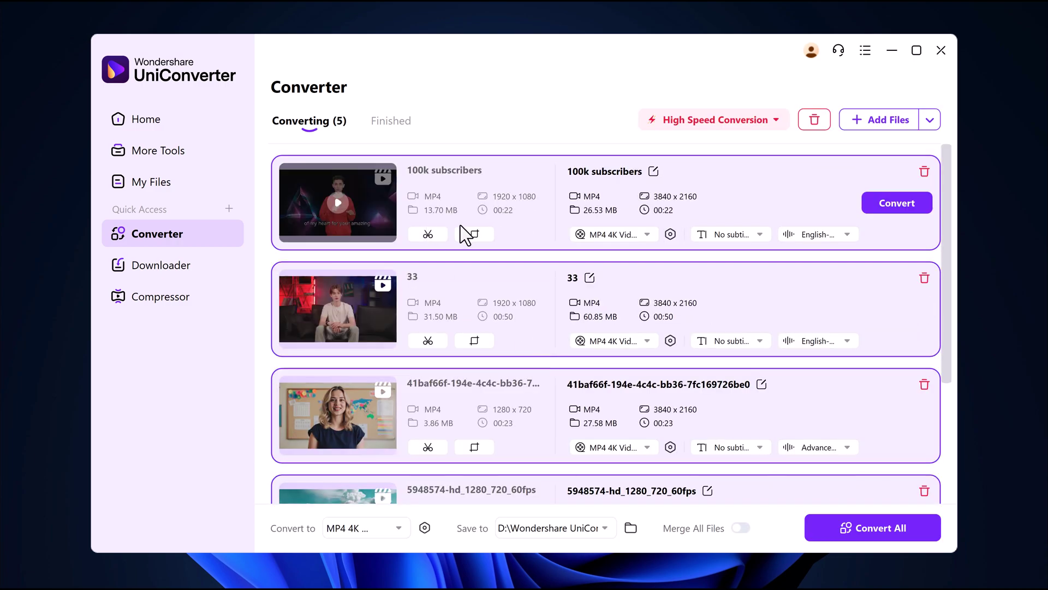
Set all five queued videos to MOV 4K and convert them together.
{"action": "left_click", "coordinate": [408, 524]}
{"action": "left_click", "coordinate": [541, 296]}
{"action": "mouse_move", "coordinate": [540, 309]}
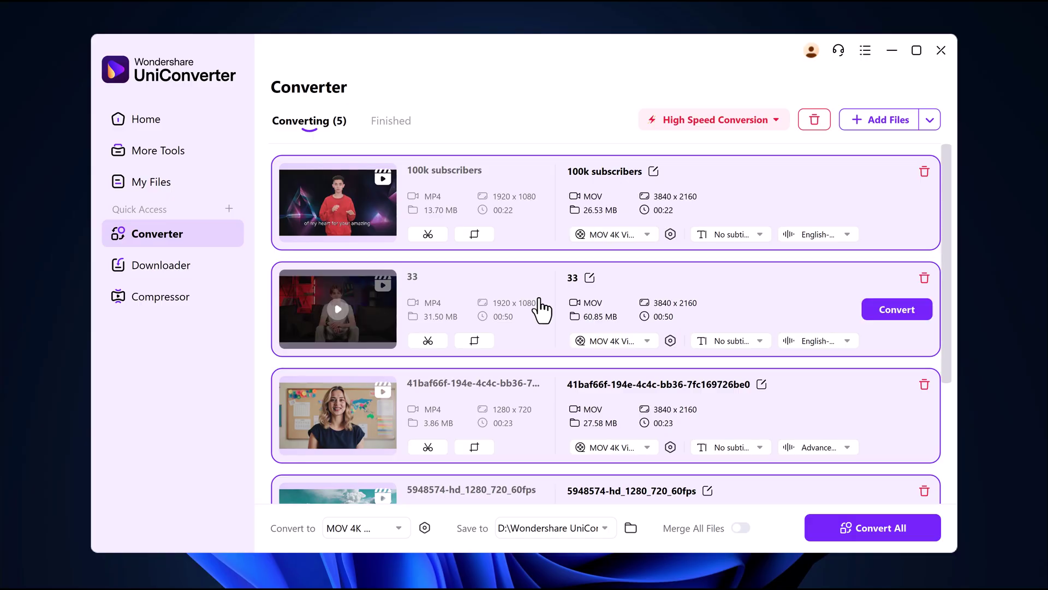
{"action": "scroll", "coordinate": [774, 463], "scroll_direction": "down", "scroll_amount": 3}
{"action": "left_click", "coordinate": [877, 531]}
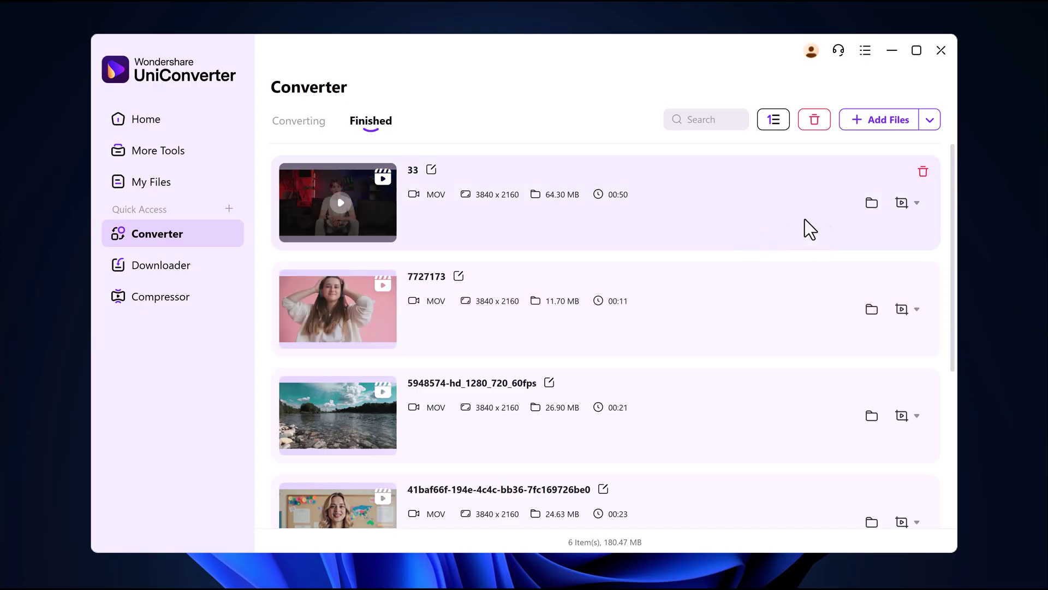
Open the Converted output folder from a finished file and clear the selection.
{"action": "left_click", "coordinate": [871, 203]}
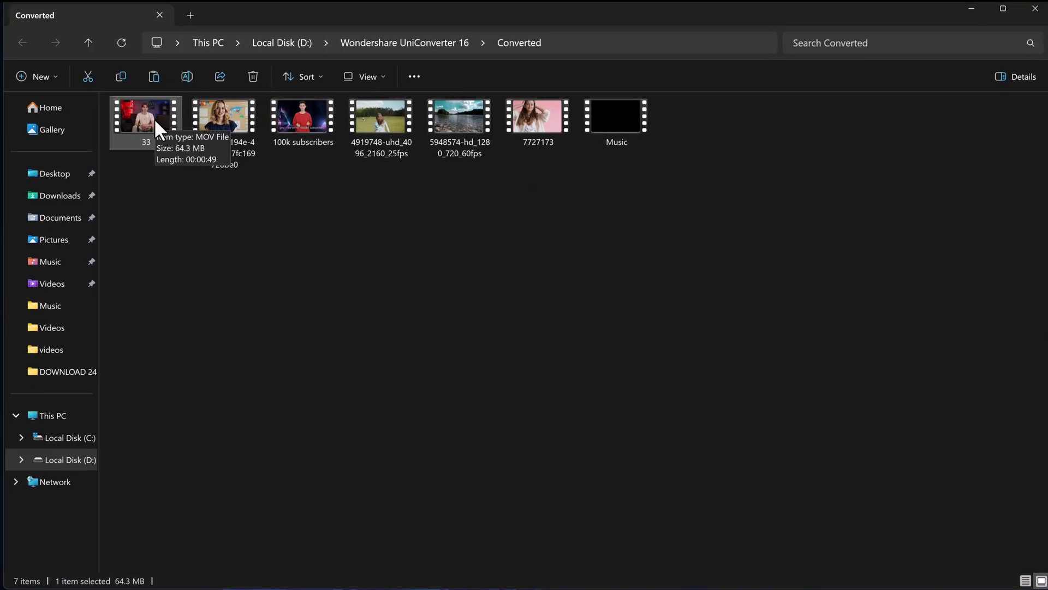
{"action": "left_click", "coordinate": [216, 187]}
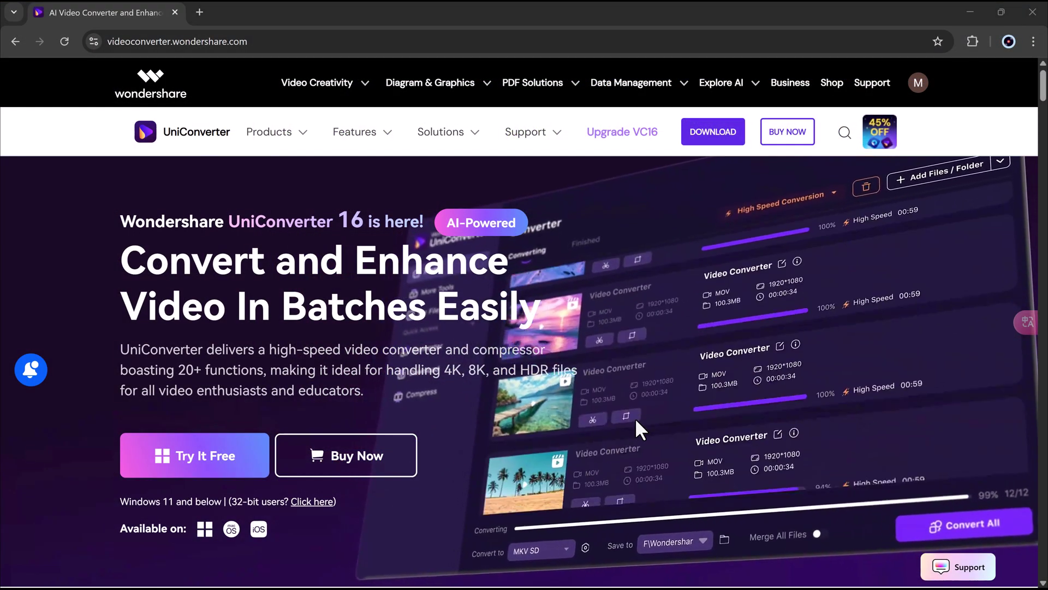
{"action": "scroll", "coordinate": [636, 409], "scroll_direction": "down", "scroll_amount": 4}
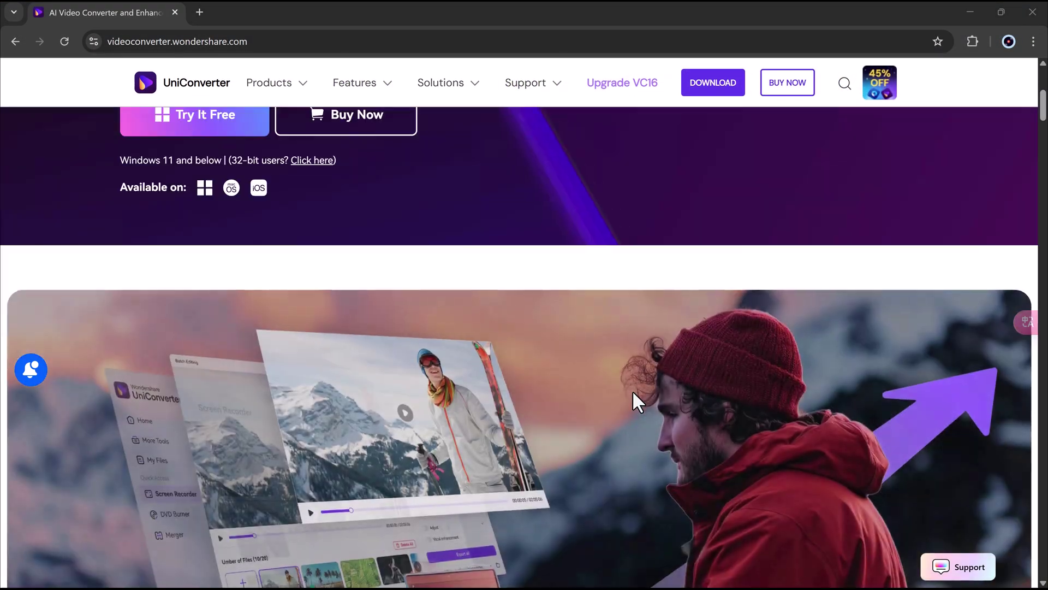
{"action": "scroll", "coordinate": [633, 393], "scroll_direction": "down", "scroll_amount": 2}
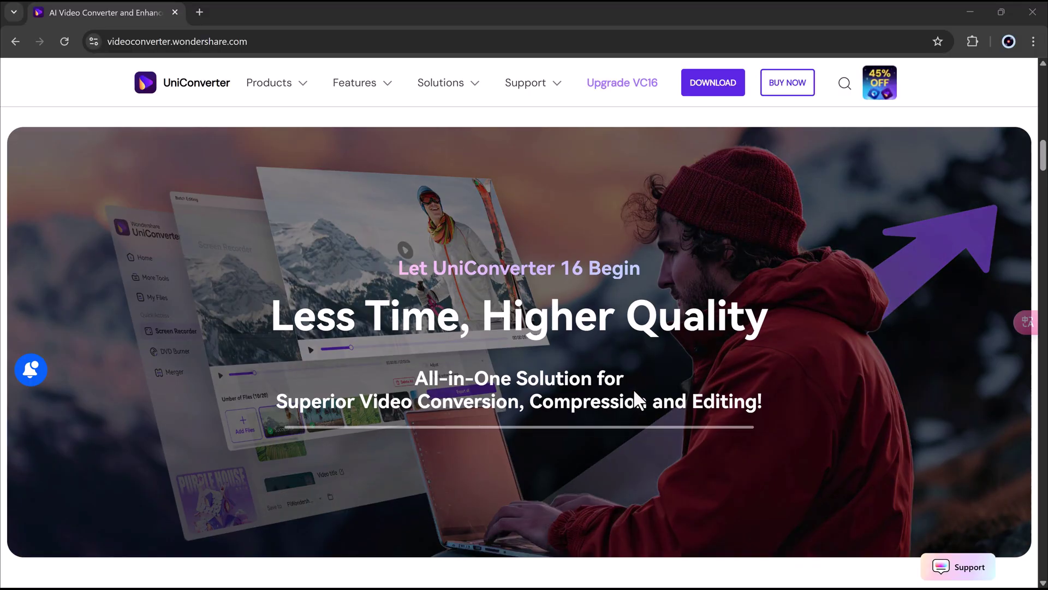
{"action": "scroll", "coordinate": [633, 388], "scroll_direction": "down", "scroll_amount": 3}
{"action": "scroll", "coordinate": [634, 388], "scroll_direction": "down", "scroll_amount": 5}
{"action": "scroll", "coordinate": [633, 389], "scroll_direction": "down", "scroll_amount": 5}
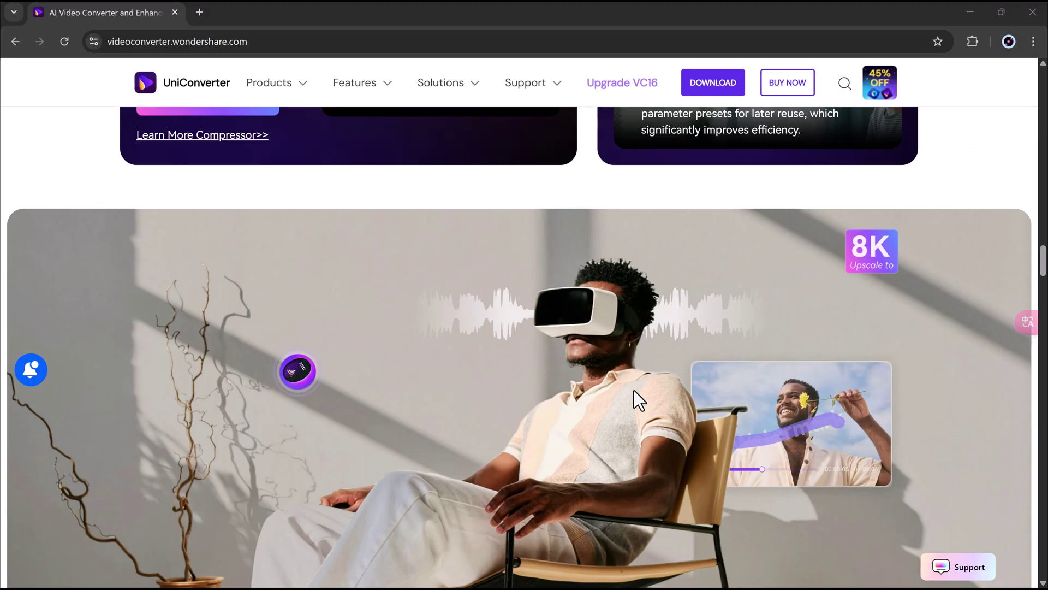
{"action": "scroll", "coordinate": [633, 388], "scroll_direction": "down", "scroll_amount": 1}
{"action": "scroll", "coordinate": [633, 388], "scroll_direction": "down", "scroll_amount": 5}
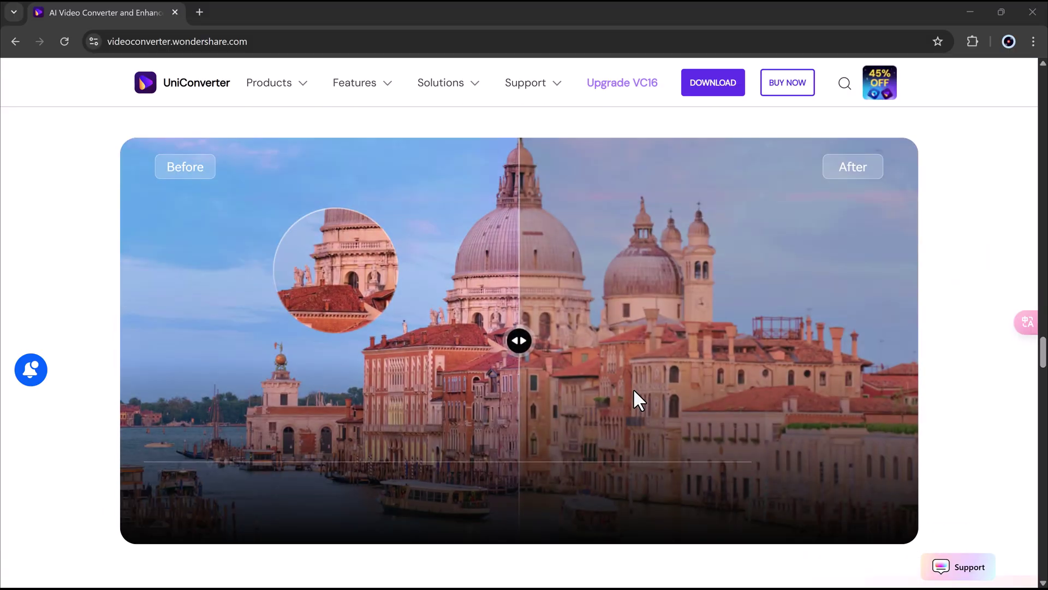
{"action": "scroll", "coordinate": [386, 355], "scroll_direction": "down", "scroll_amount": 5}
{"action": "scroll", "coordinate": [386, 355], "scroll_direction": "down", "scroll_amount": 4}
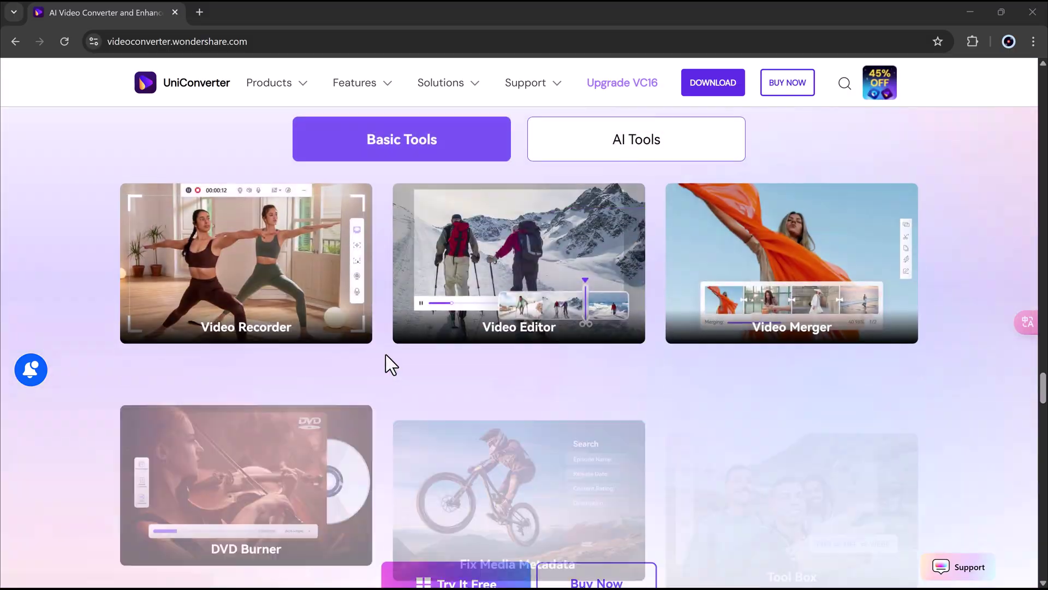
{"action": "scroll", "coordinate": [385, 355], "scroll_direction": "down", "scroll_amount": 5}
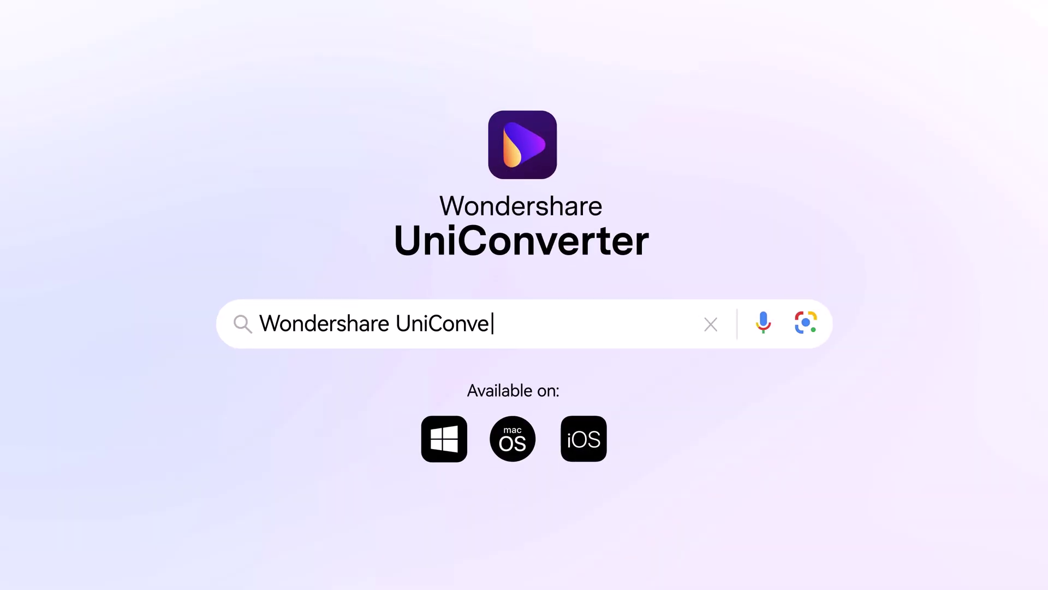